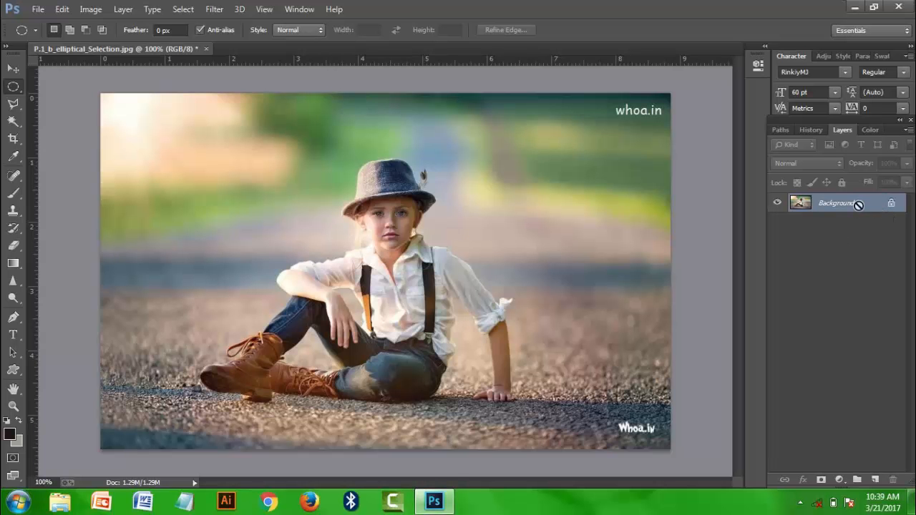
Step: Duplicate the background layer and remove both whoa.in watermarks from the copy with the Spot Healing Brush
{"action": "key", "text": "ctrl+j"}
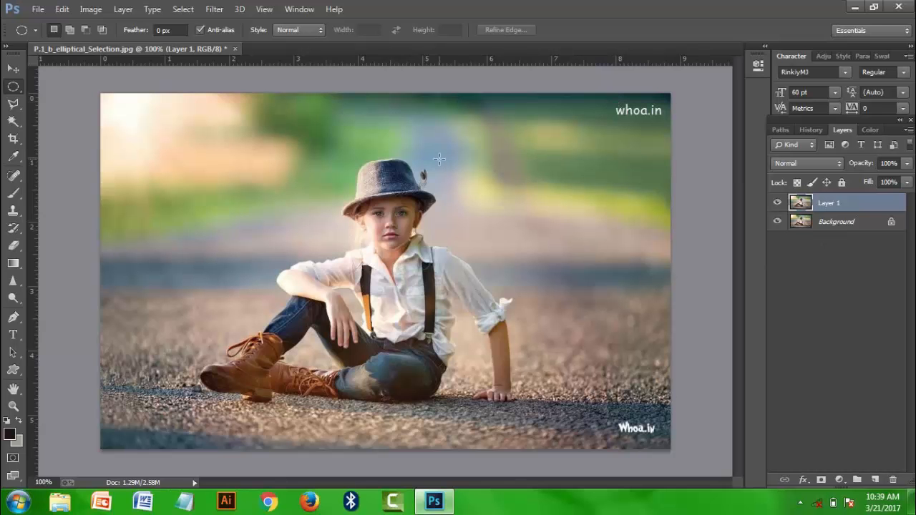
{"action": "left_click", "coordinate": [13, 178]}
{"action": "right_click", "coordinate": [13, 180]}
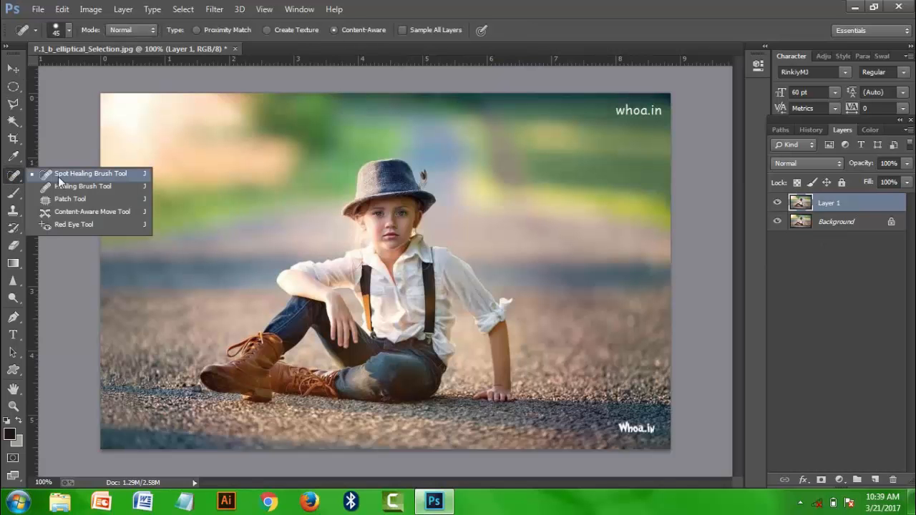
{"action": "left_click", "coordinate": [81, 174]}
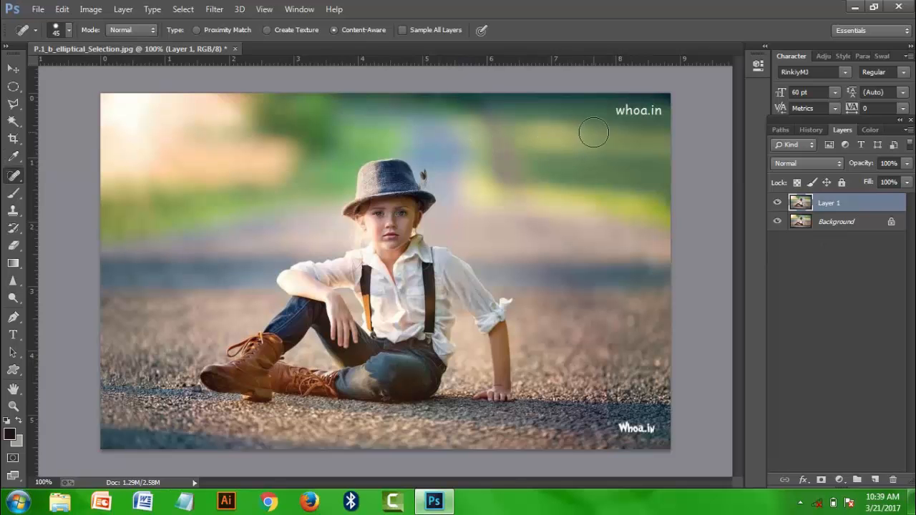
{"action": "left_click_drag", "start_coordinate": [610, 111], "coordinate": [650, 111]}
{"action": "left_click_drag", "start_coordinate": [610, 416], "coordinate": [644, 431]}
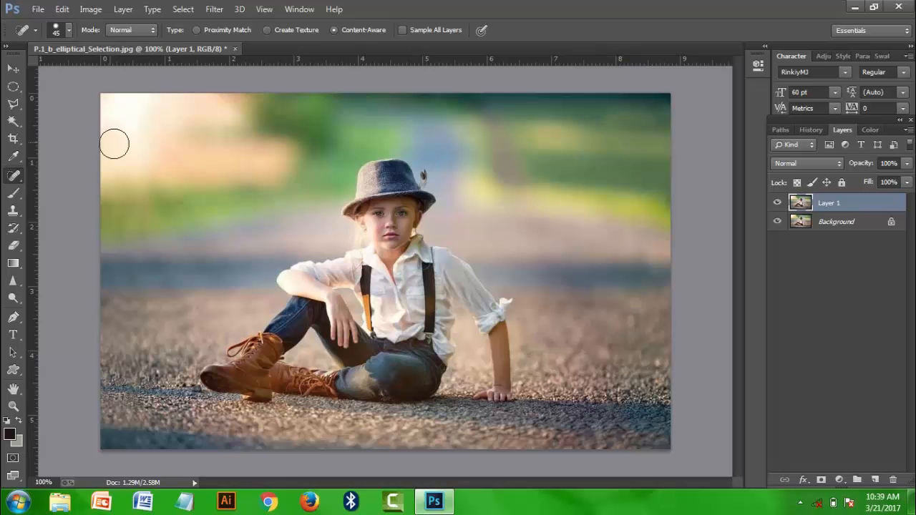
Step: Make a circular marquee selection around the child's hat and face and copy it to a new layer
{"action": "left_click", "coordinate": [14, 87]}
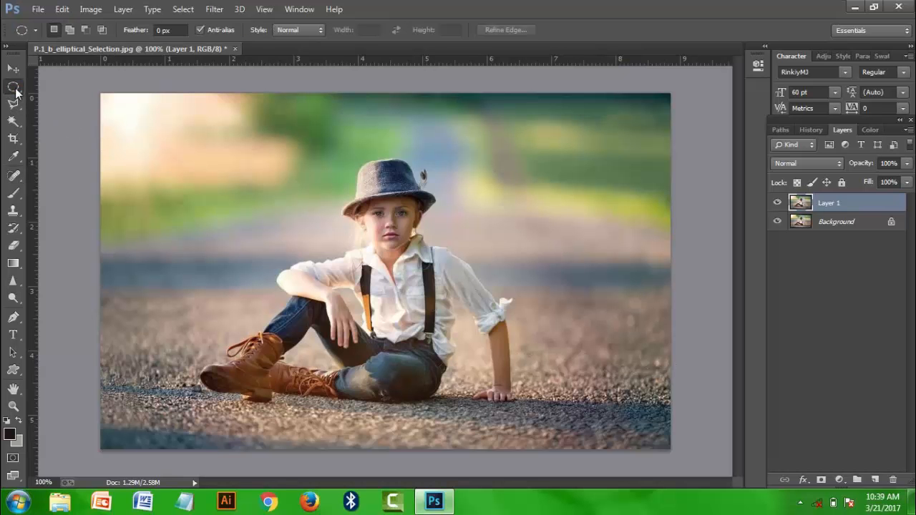
{"action": "left_click", "coordinate": [14, 88]}
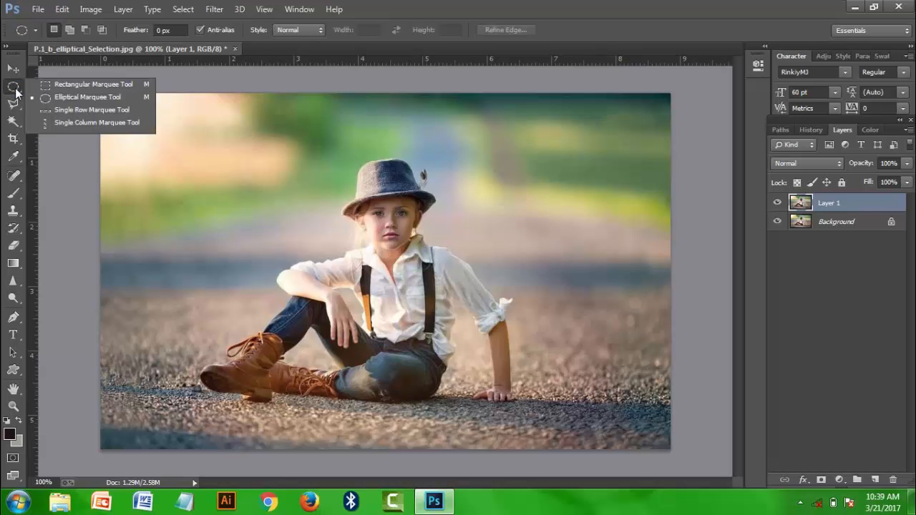
{"action": "left_click", "coordinate": [68, 98]}
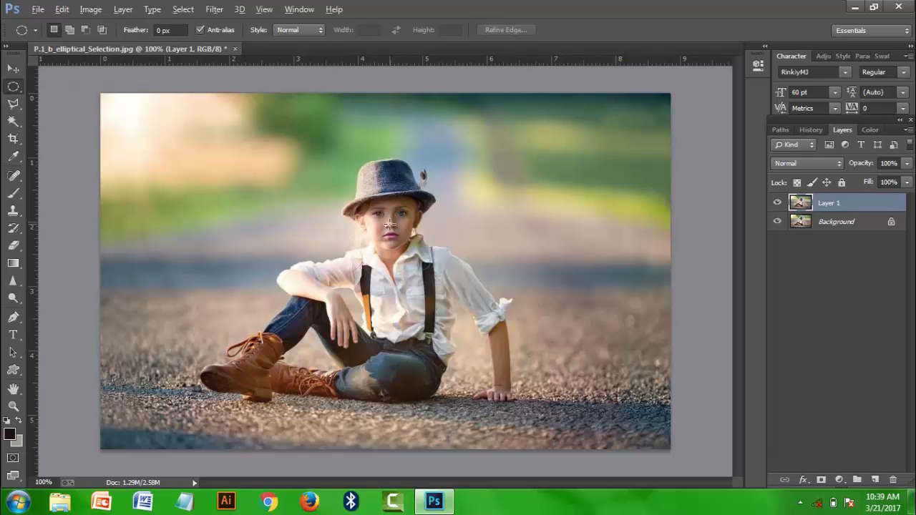
{"action": "left_click_drag", "start_coordinate": [390, 225], "coordinate": [457, 335]}
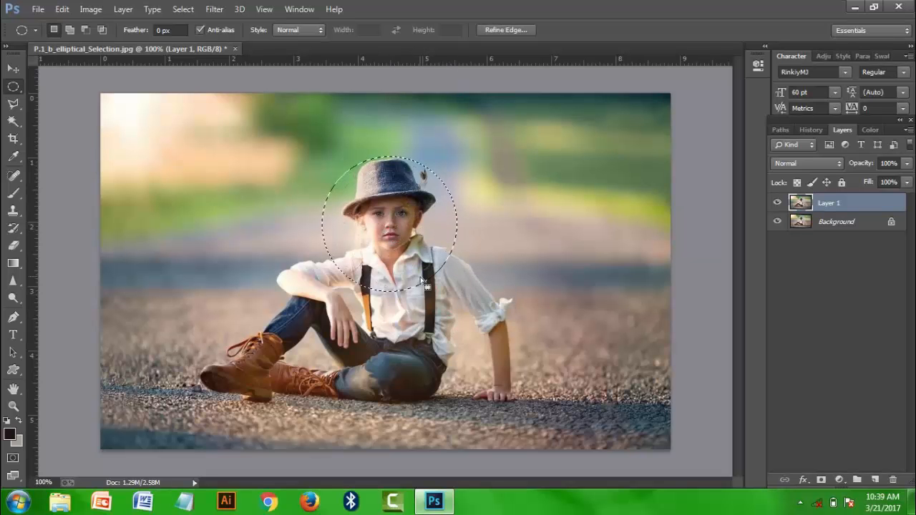
{"action": "left_click_drag", "start_coordinate": [415, 276], "coordinate": [413, 264]}
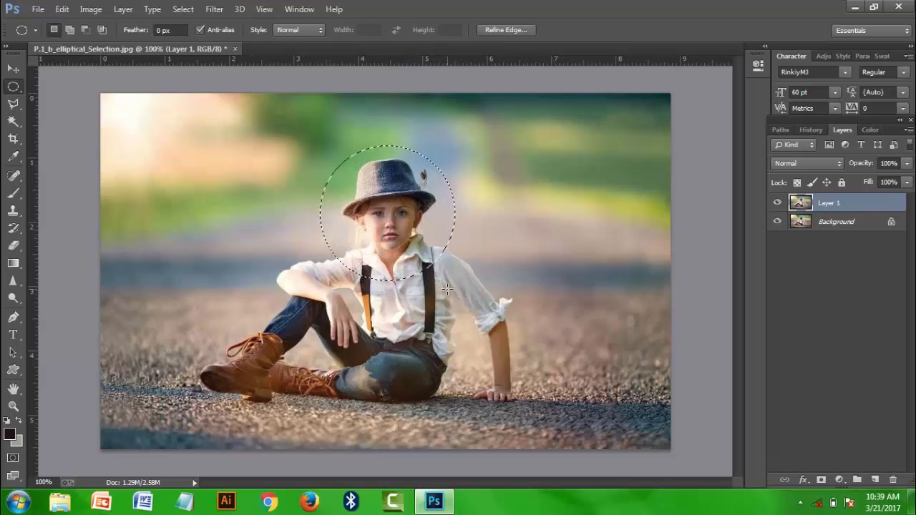
{"action": "key", "text": "ctrl+j"}
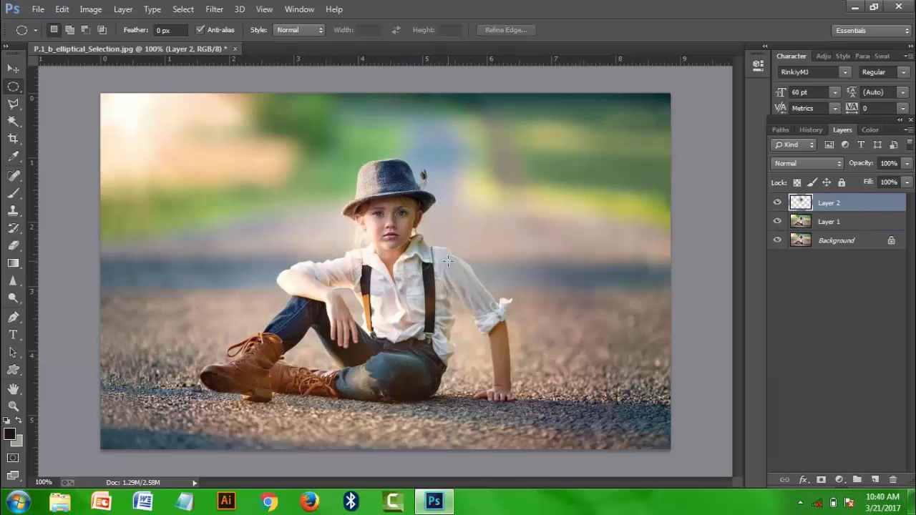
Step: Move the circular portrait to the photo's upper-right corner and scale it proportionally to about 66%
{"action": "left_click", "coordinate": [9, 69]}
{"action": "left_click_drag", "start_coordinate": [376, 228], "coordinate": [597, 181]}
{"action": "key", "text": "ctrl+t"}
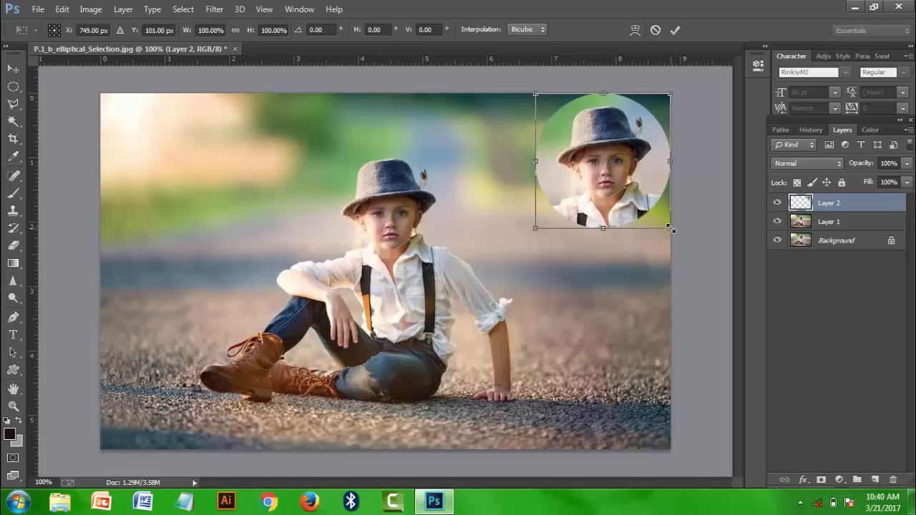
{"action": "left_click_drag", "start_coordinate": [671, 229], "coordinate": [647, 175]}
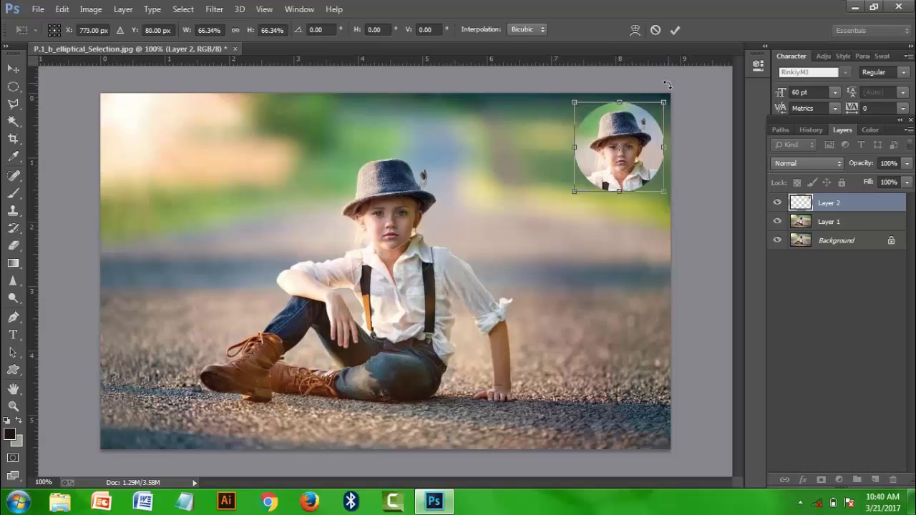
{"action": "left_click", "coordinate": [675, 30]}
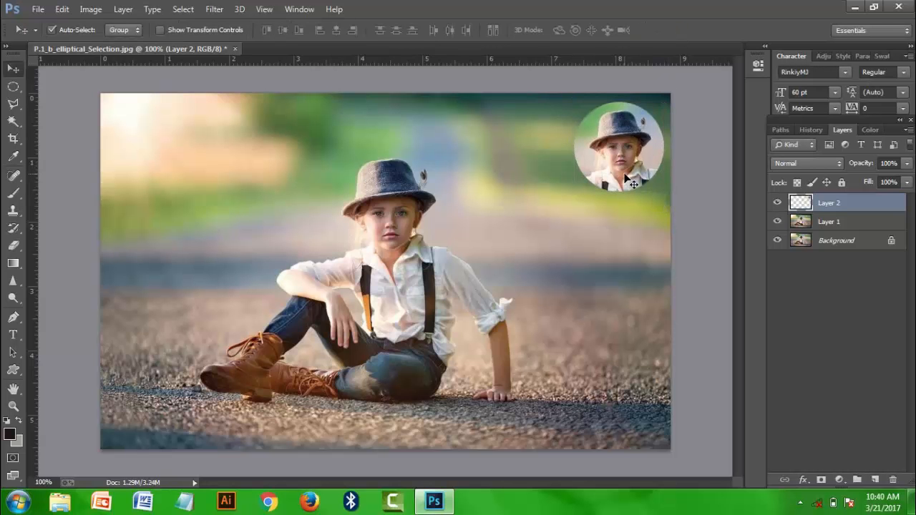
Step: Place copies of the small circular portrait in the other three corners of the photo
{"action": "left_click_drag", "start_coordinate": [627, 175], "coordinate": [631, 430]}
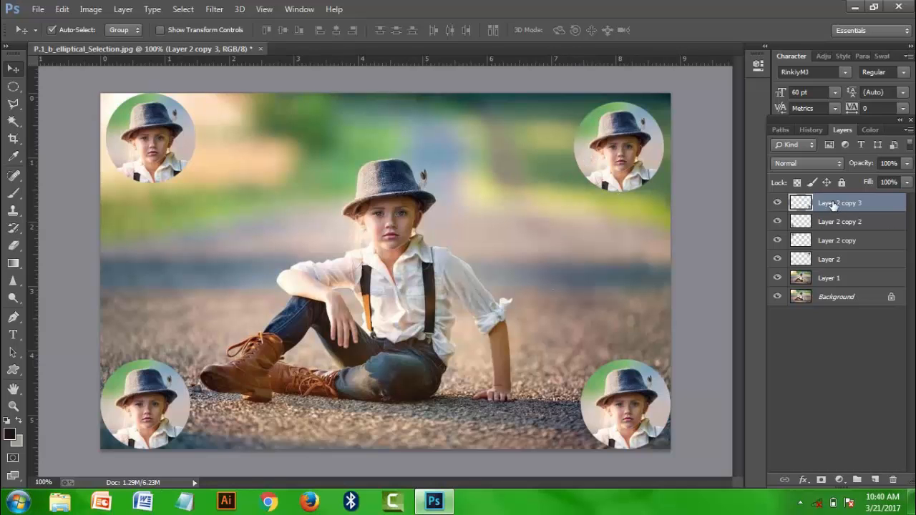
{"action": "left_click", "coordinate": [841, 226]}
{"action": "left_click", "coordinate": [842, 245]}
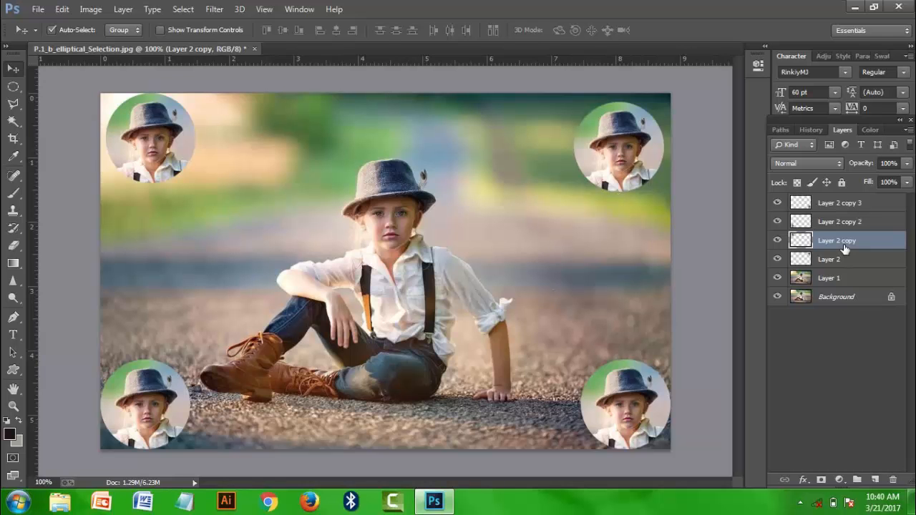
{"action": "key", "text": "ctrl+t"}
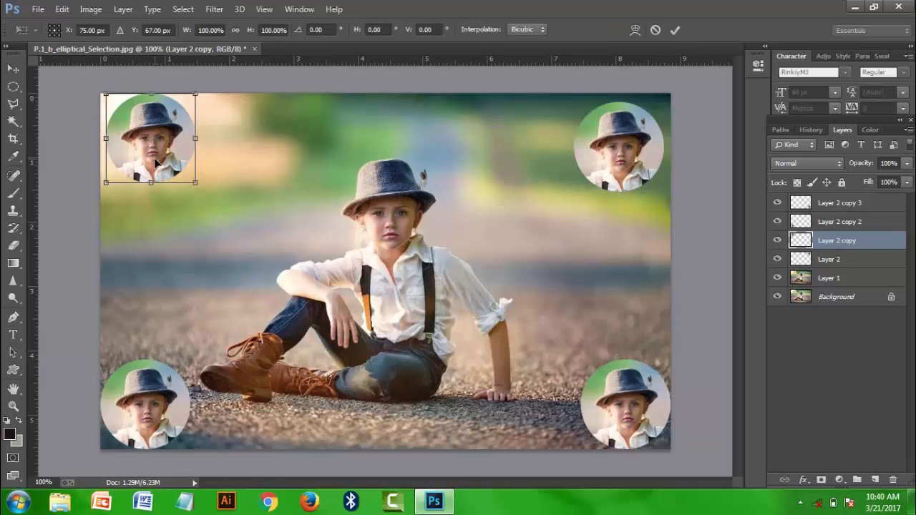
{"action": "left_click", "coordinate": [843, 261]}
{"action": "left_click", "coordinate": [655, 32]}
{"action": "left_click", "coordinate": [849, 224]}
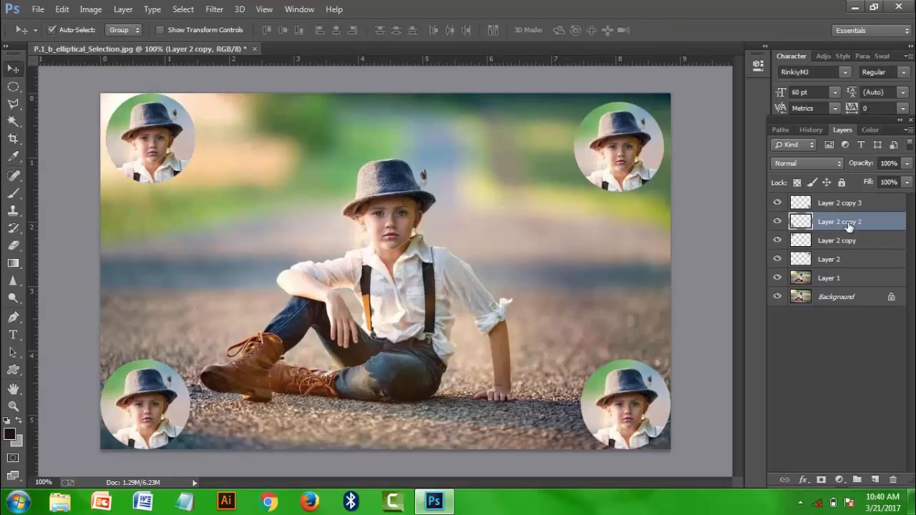
{"action": "key", "text": "ctrl+t"}
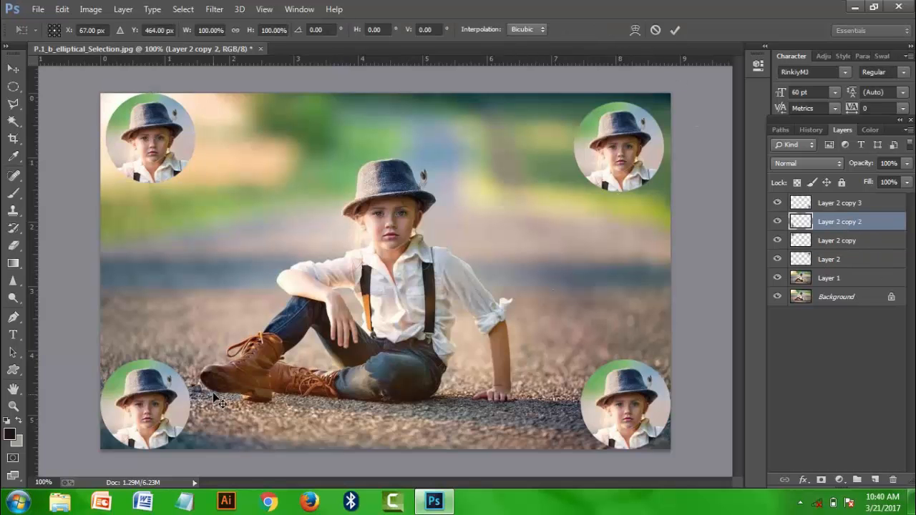
{"action": "mouse_move", "coordinate": [141, 433]}
{"action": "left_mouse_down"}
{"action": "mouse_move", "coordinate": [282, 200]}
{"action": "mouse_move", "coordinate": [211, 261]}
{"action": "mouse_move", "coordinate": [140, 424]}
{"action": "left_mouse_up"}
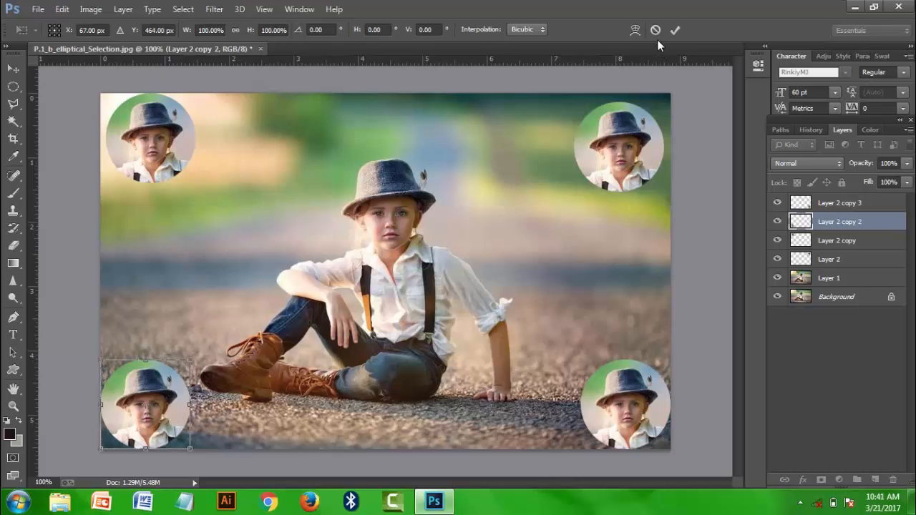
{"action": "key", "text": "Return"}
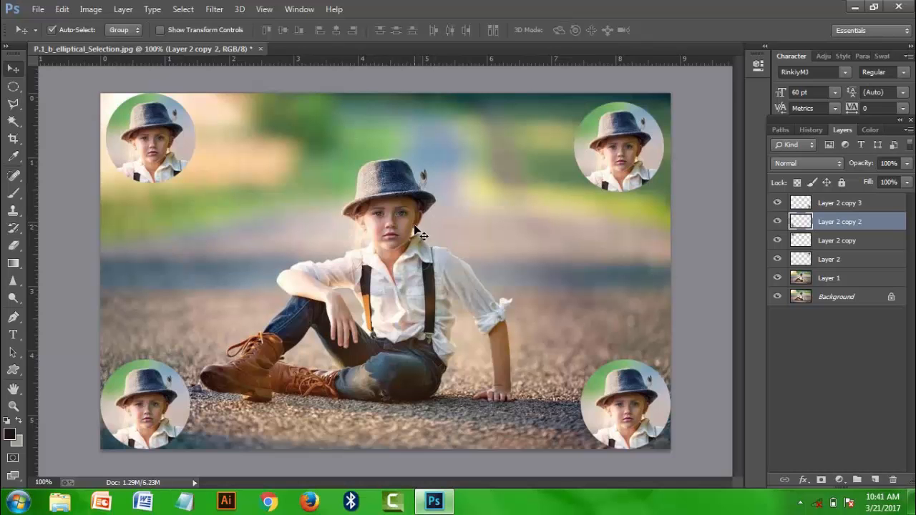
Step: Draw a diagonal line shape about 246 px wide and 184 px high, rising from the blurred road toward the child's hat
{"action": "left_click", "coordinate": [22, 336]}
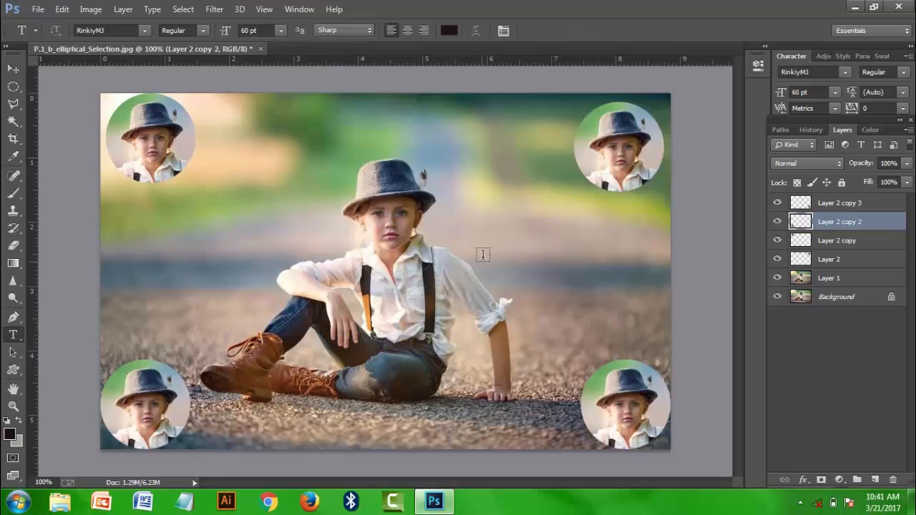
{"action": "right_click", "coordinate": [14, 337]}
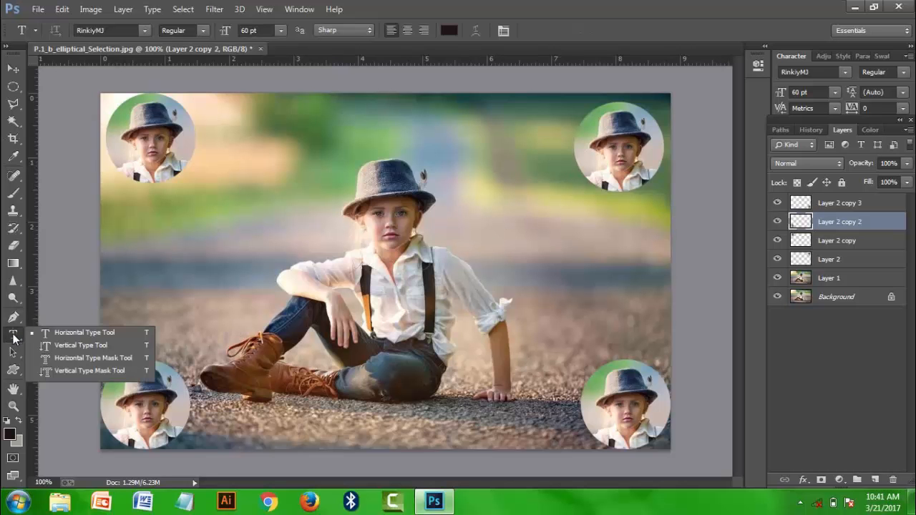
{"action": "left_click", "coordinate": [13, 352]}
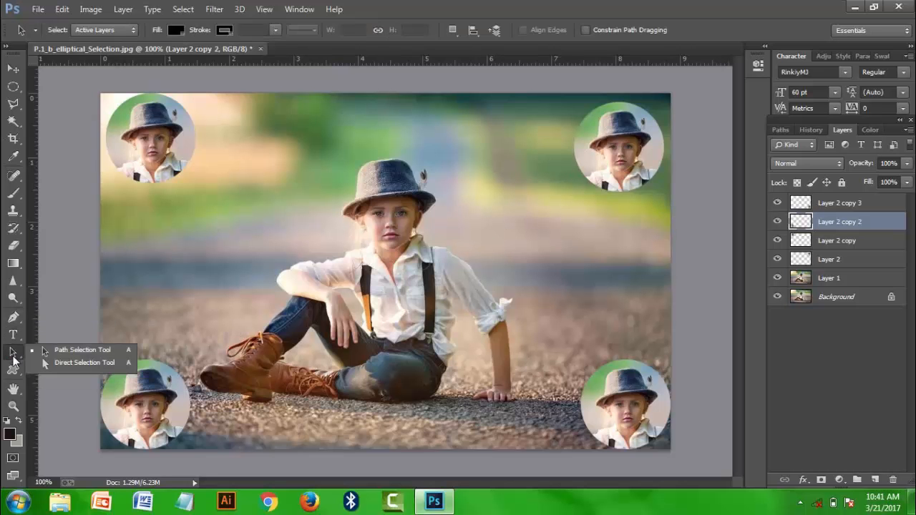
{"action": "left_click", "coordinate": [15, 370]}
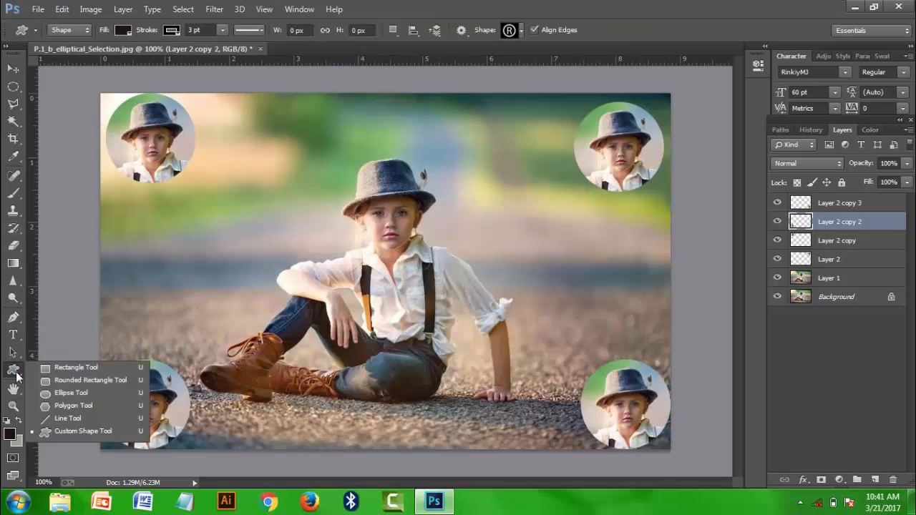
{"action": "left_click", "coordinate": [67, 418]}
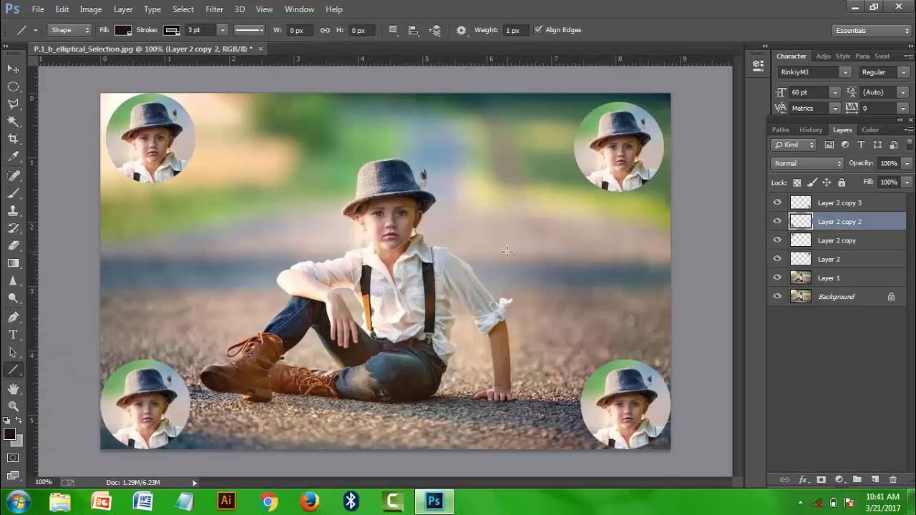
{"action": "left_click_drag", "start_coordinate": [192, 260], "coordinate": [354, 140]}
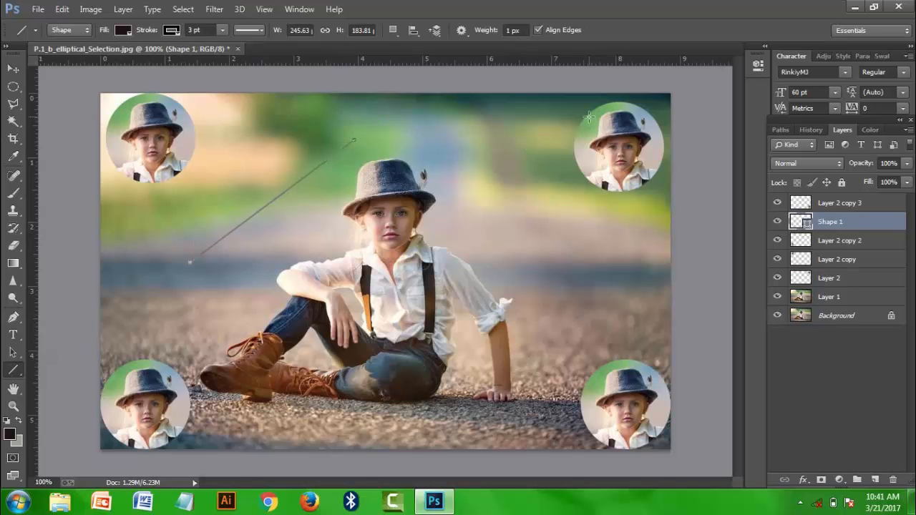
Step: Start horizontal text on the diagonal line's path at its lower end and set the font to Rockwell Extra Bold
{"action": "left_click", "coordinate": [11, 337]}
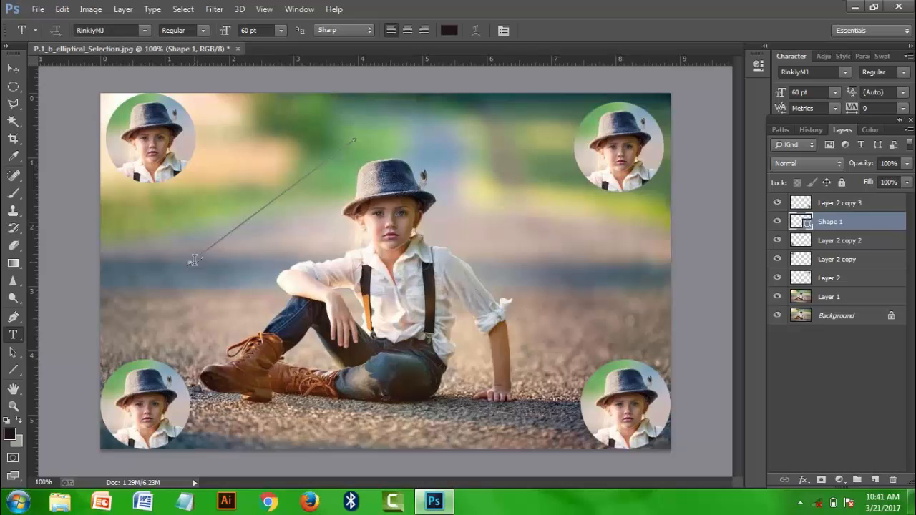
{"action": "left_click", "coordinate": [192, 261]}
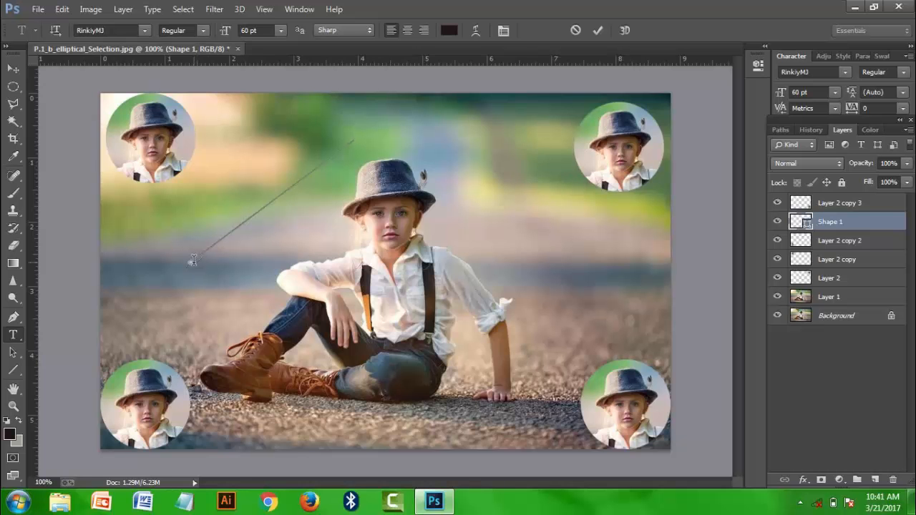
{"action": "left_click", "coordinate": [281, 34]}
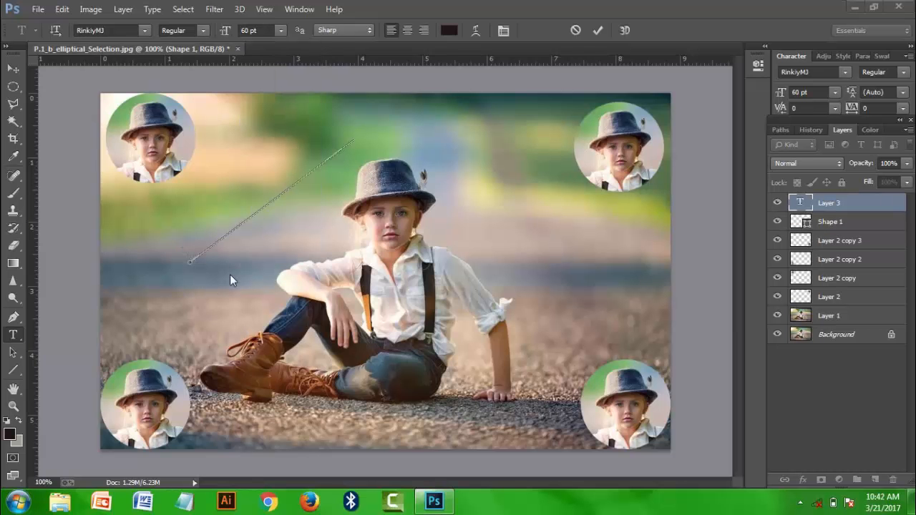
{"action": "left_click", "coordinate": [144, 30]}
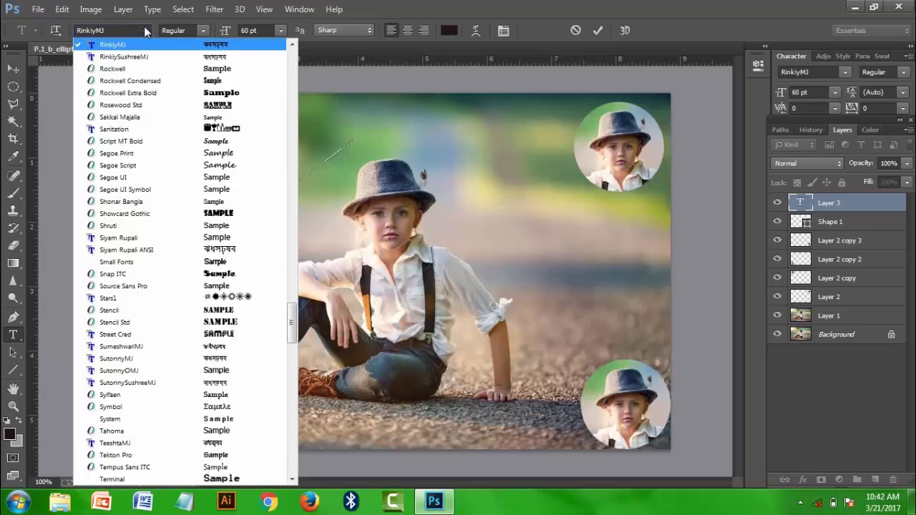
{"action": "left_click", "coordinate": [157, 92]}
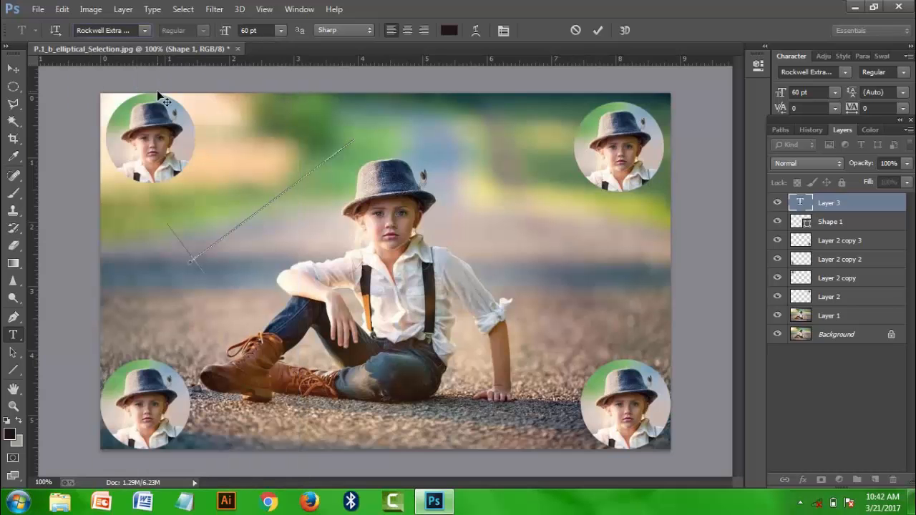
{"action": "key", "text": "ctrl+t"}
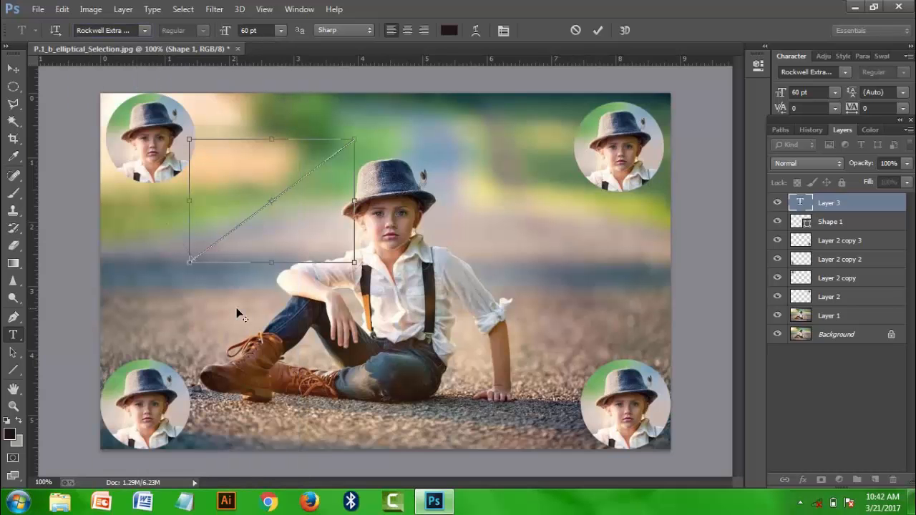
{"action": "key", "text": "Return"}
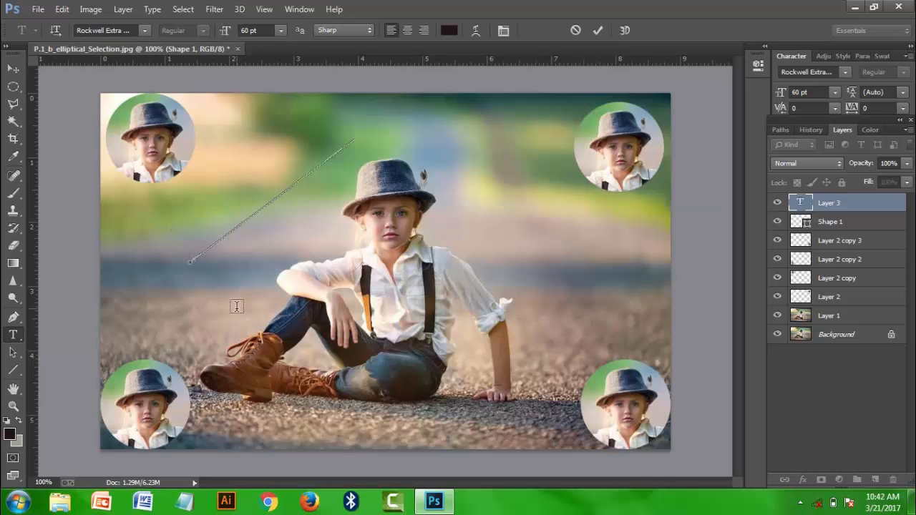
{"action": "type", "text": "A"}
{"action": "key", "text": "ctrl+z"}
Step: Enter the word "Fashion" as text running along the diagonal line
{"action": "type", "text": "E"}
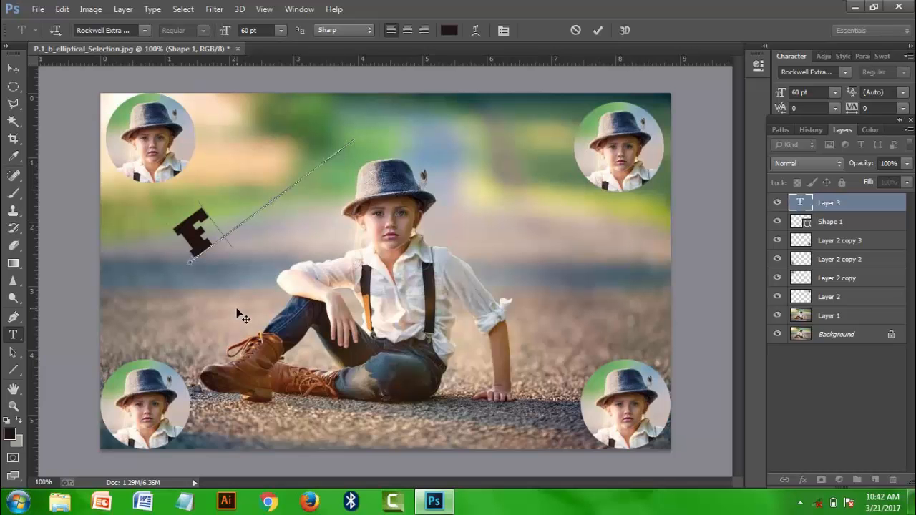
{"action": "type", "text": "ashion"}
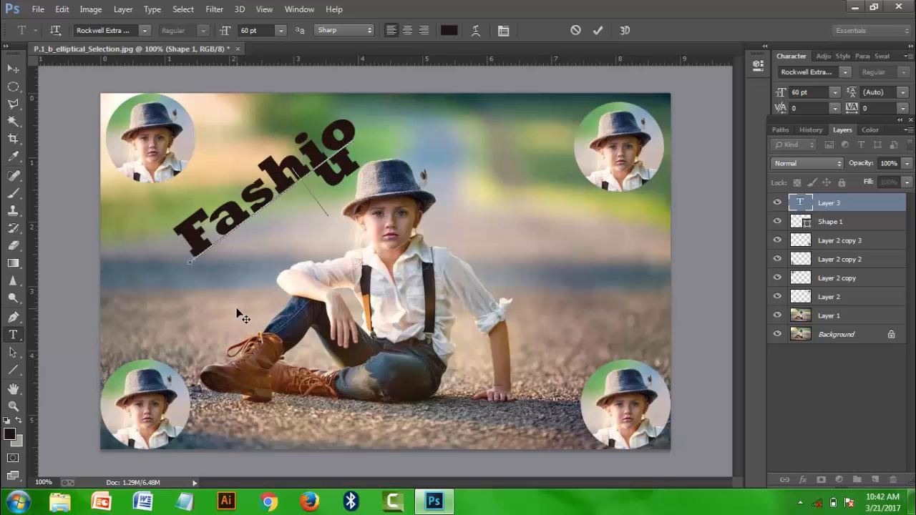
Step: Add the word "World" after "Fashion" in the text on the diagonal path
{"action": "type", "text": " Wor"}
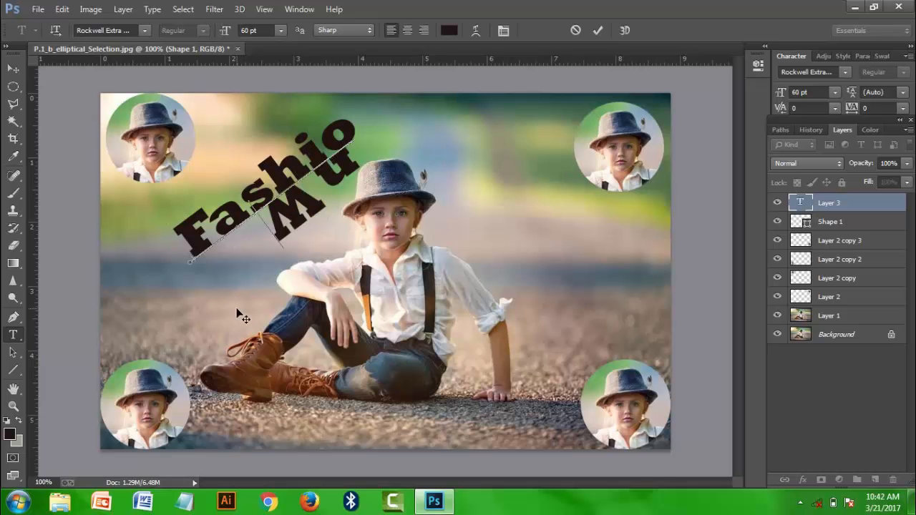
{"action": "key", "text": "BackSpace"}
{"action": "key", "text": "BackSpace"}
{"action": "key", "text": "BackSpace"}
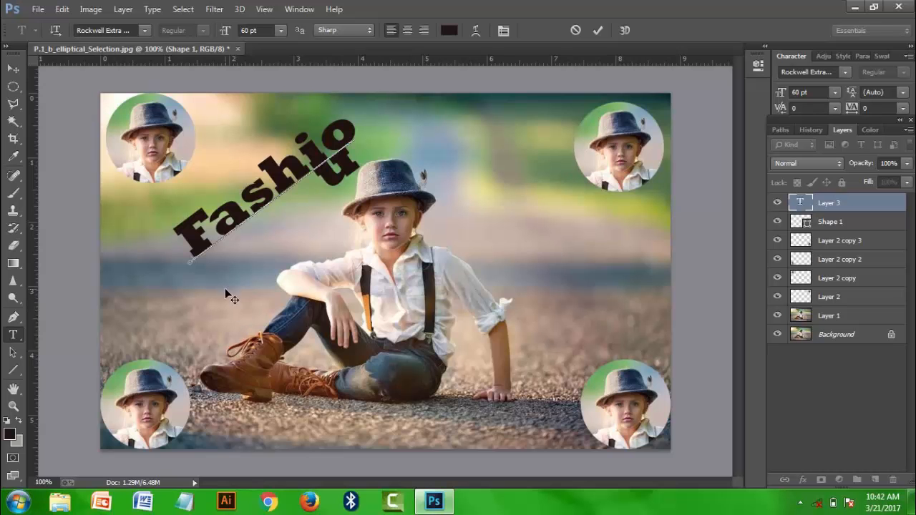
Step: Set the font size of the word "Fashion" on the diagonal path to 30 pt
{"action": "left_click", "coordinate": [185, 250]}
{"action": "left_click_drag", "start_coordinate": [334, 230], "coordinate": [150, 189]}
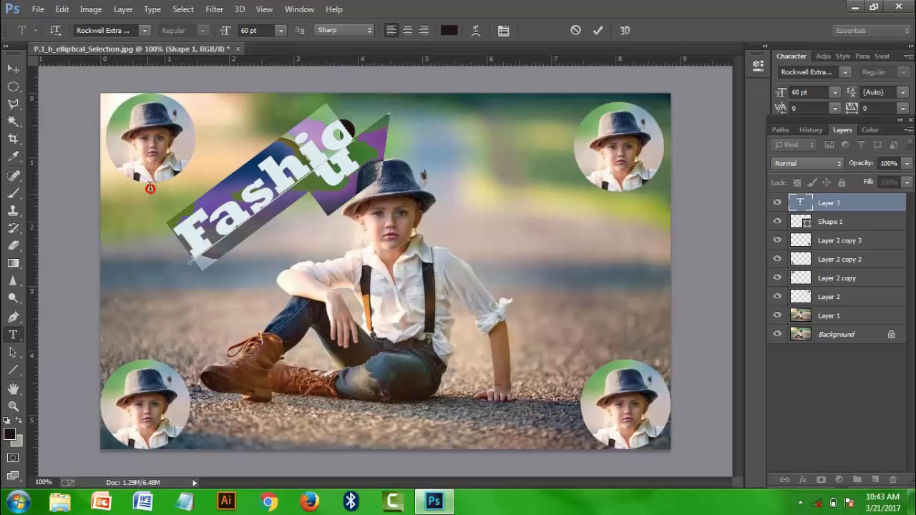
{"action": "left_click", "coordinate": [282, 30]}
{"action": "left_click", "coordinate": [269, 214]}
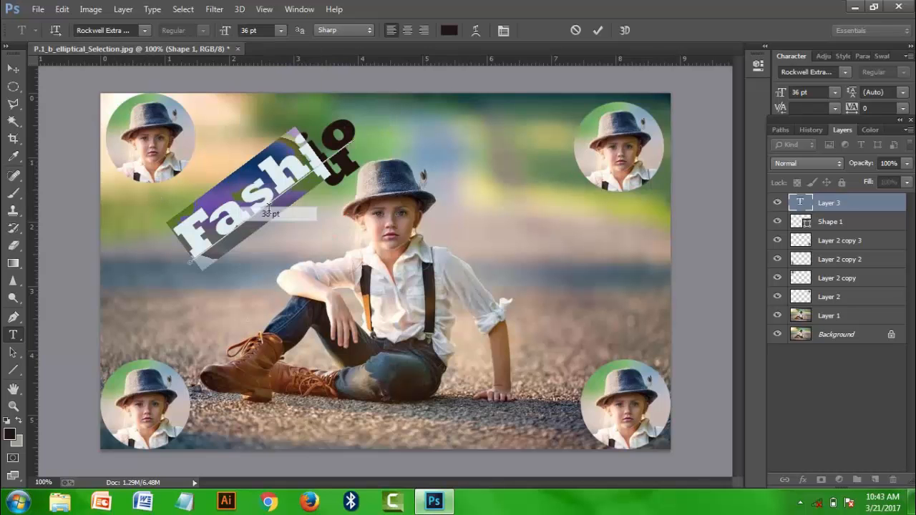
{"action": "left_click", "coordinate": [280, 30]}
{"action": "left_click", "coordinate": [270, 200]}
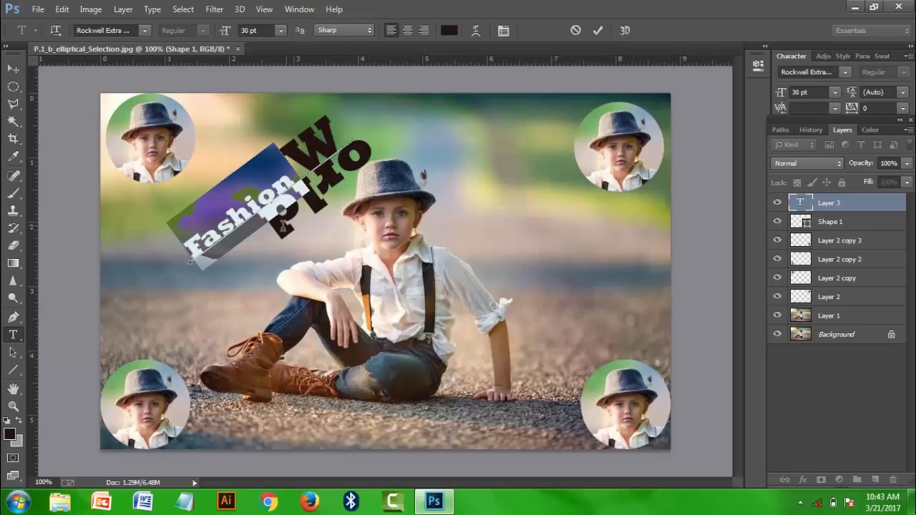
Step: Reduce the font size of the word "World" to 22 pt and commit the diagonal text
{"action": "left_click_drag", "start_coordinate": [297, 164], "coordinate": [292, 240]}
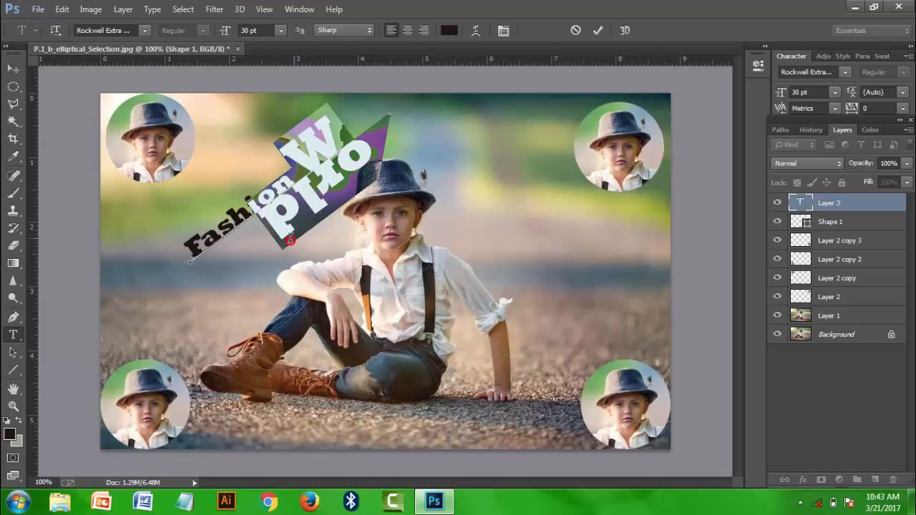
{"action": "left_click", "coordinate": [247, 31]}
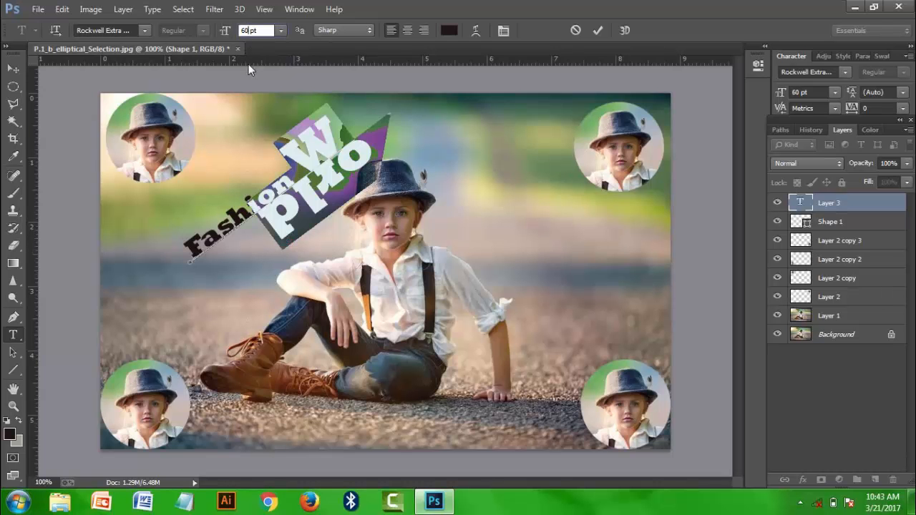
{"action": "key", "text": "Down"}
{"action": "key", "text": "Down"}
{"action": "key", "text": "Down"}
{"action": "key", "text": "Down"}
{"action": "key", "text": "Down"}
{"action": "key", "text": "Down"}
{"action": "key", "text": "Down"}
{"action": "key", "text": "Down"}
{"action": "key", "text": "Down"}
{"action": "key", "text": "Down"}
{"action": "key", "text": "Down"}
{"action": "key", "text": "Down"}
{"action": "key", "text": "Down"}
{"action": "key", "text": "Down"}
{"action": "key", "text": "Down"}
{"action": "key", "text": "Down"}
{"action": "key", "text": "Down"}
{"action": "key", "text": "Down"}
{"action": "key", "text": "Down"}
{"action": "key", "text": "Down"}
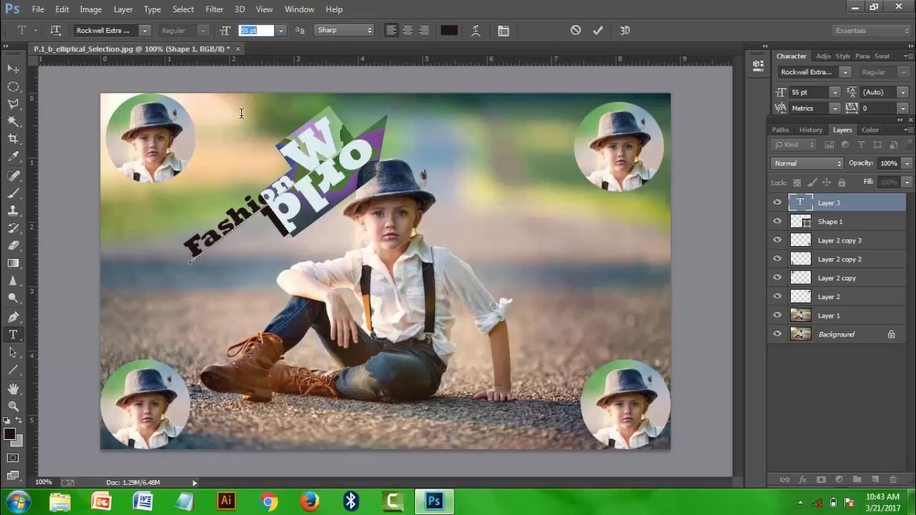
{"action": "key", "text": "Down"}
{"action": "key", "text": "Down"}
{"action": "key", "text": "Down"}
{"action": "key", "text": "Down"}
{"action": "key", "text": "Down"}
{"action": "key", "text": "Down"}
{"action": "key", "text": "Down"}
{"action": "key", "text": "Down"}
{"action": "key", "text": "Down"}
{"action": "key", "text": "Down"}
{"action": "key", "text": "Down"}
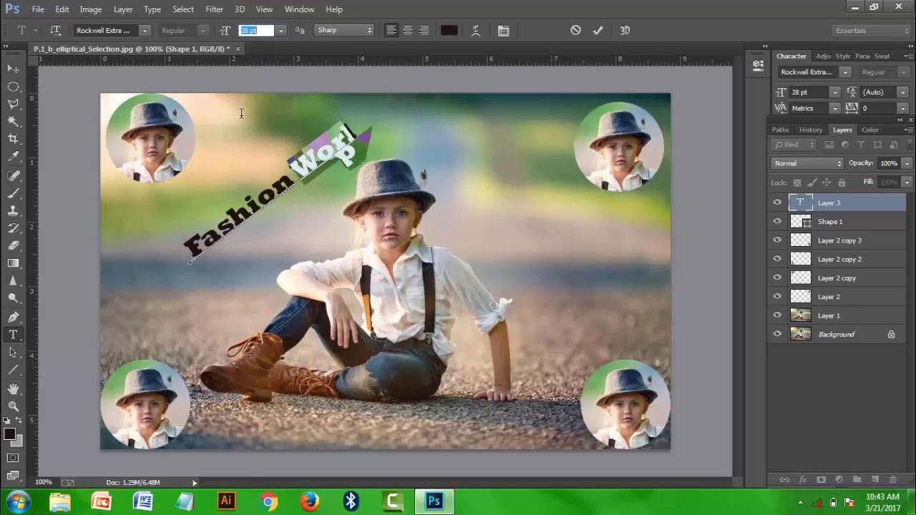
{"action": "key", "text": "Down"}
{"action": "key", "text": "Down"}
{"action": "key", "text": "Down"}
{"action": "key", "text": "Down"}
{"action": "key", "text": "Down"}
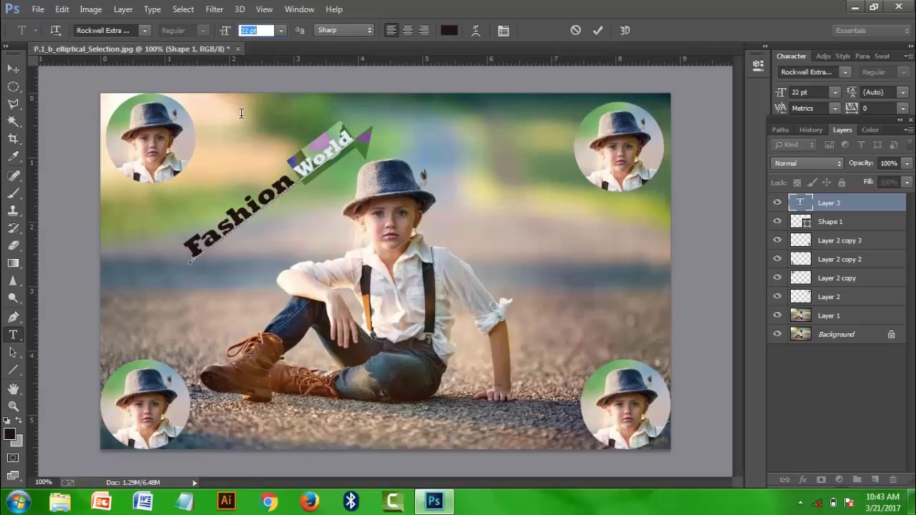
{"action": "key", "text": "Up"}
{"action": "key", "text": "Up"}
{"action": "key", "text": "Up"}
{"action": "left_click", "coordinate": [361, 128]}
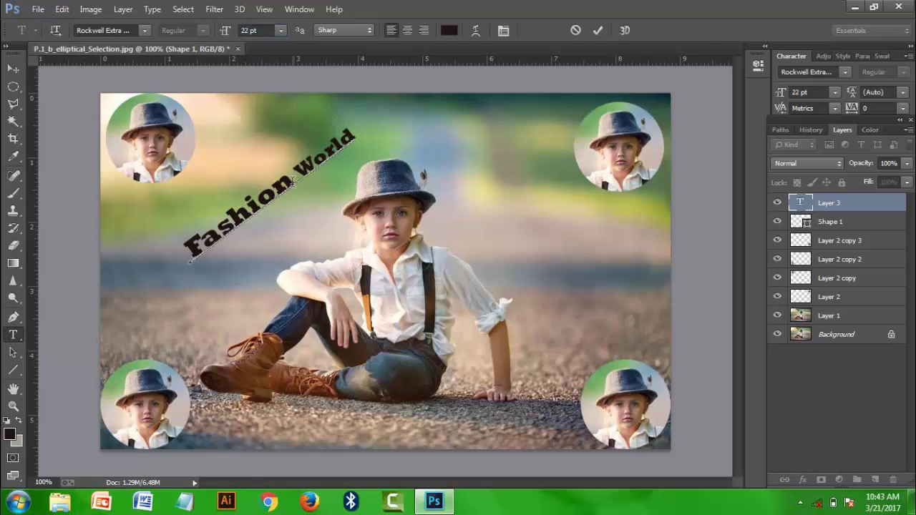
{"action": "left_click", "coordinate": [598, 31]}
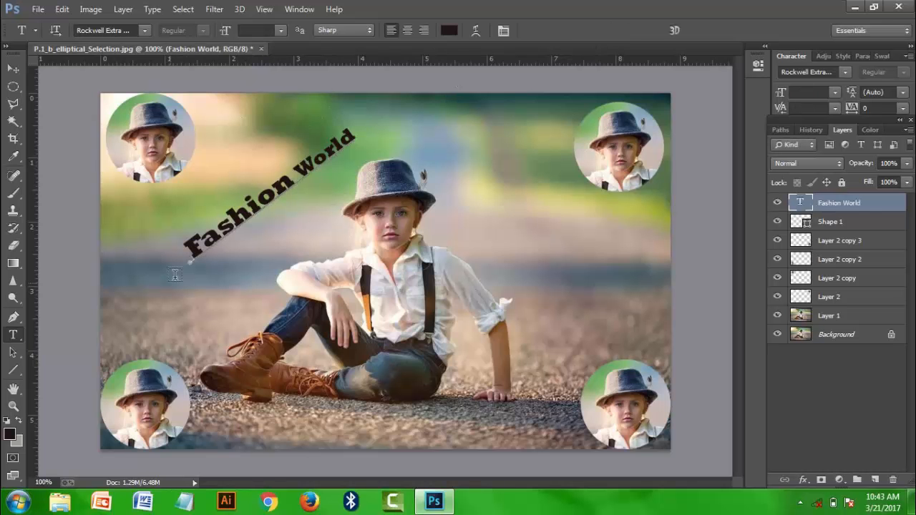
Step: Delete the Shape 1 line layer and move the "Fashion World" text about 41 px left and 34 px down
{"action": "left_click", "coordinate": [13, 68]}
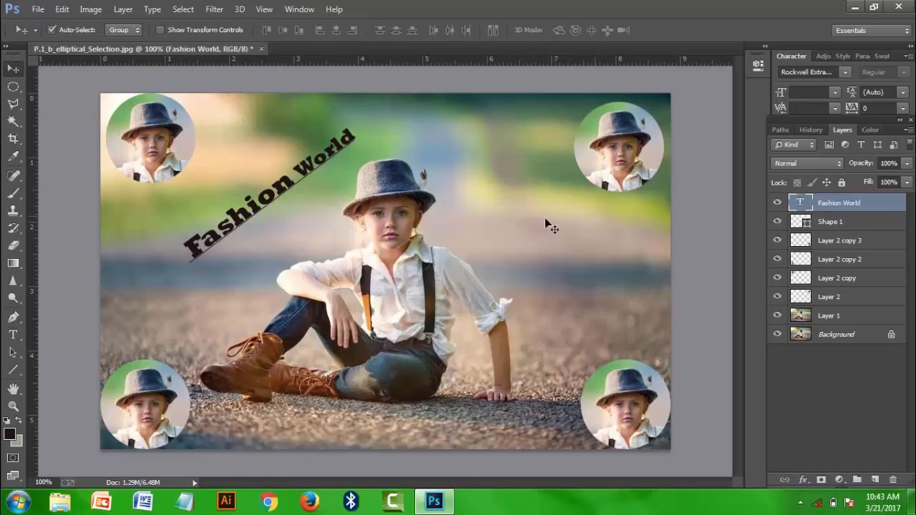
{"action": "left_click_drag", "start_coordinate": [836, 225], "coordinate": [896, 480]}
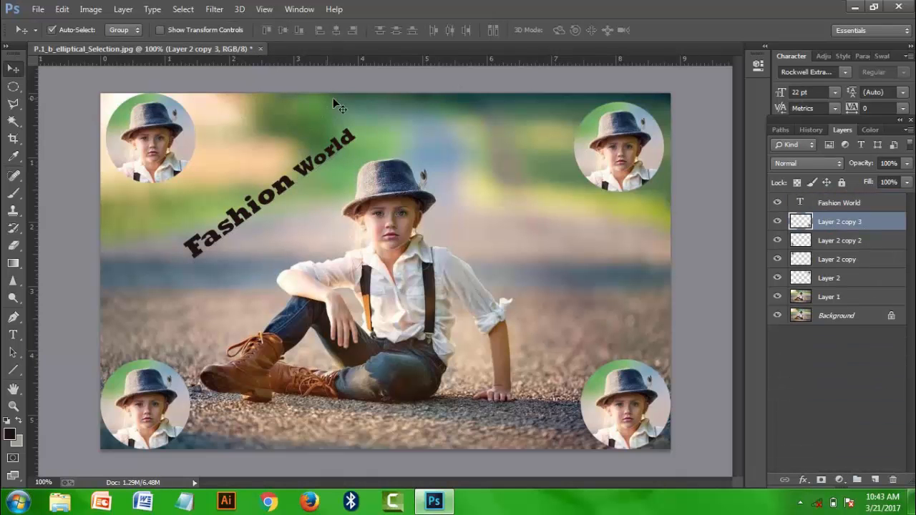
{"action": "left_click", "coordinate": [841, 204]}
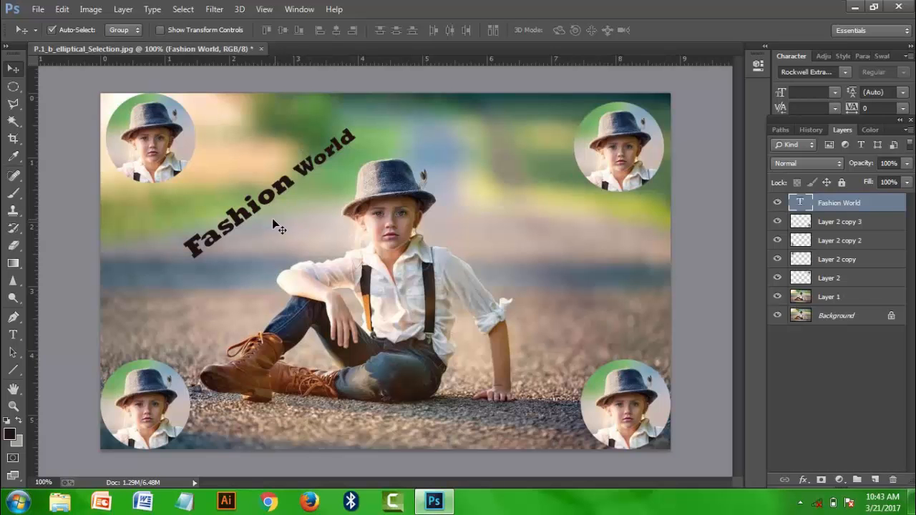
{"action": "left_click_drag", "start_coordinate": [301, 189], "coordinate": [265, 219]}
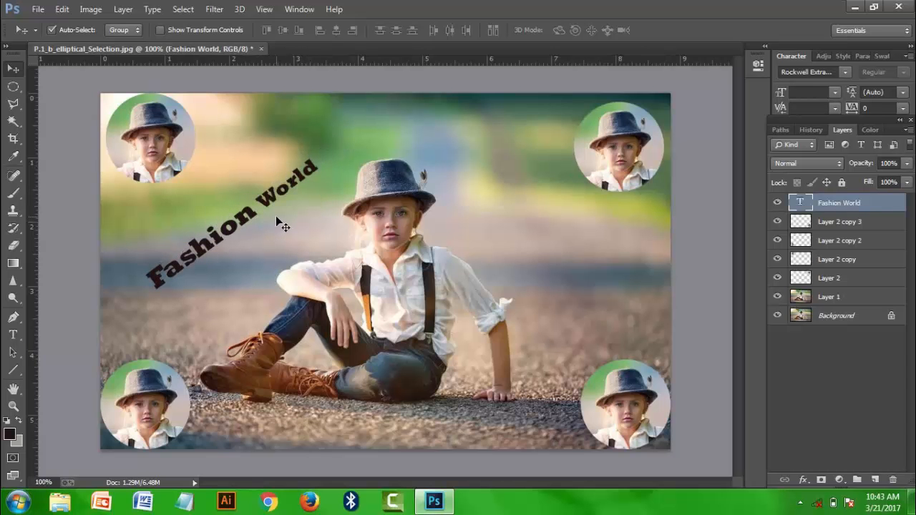
Step: Change the color of the whole "Fashion World" text to bright red (#f90606) and commit the edit
{"action": "left_click", "coordinate": [14, 339]}
{"action": "left_click_drag", "start_coordinate": [148, 290], "coordinate": [297, 204]}
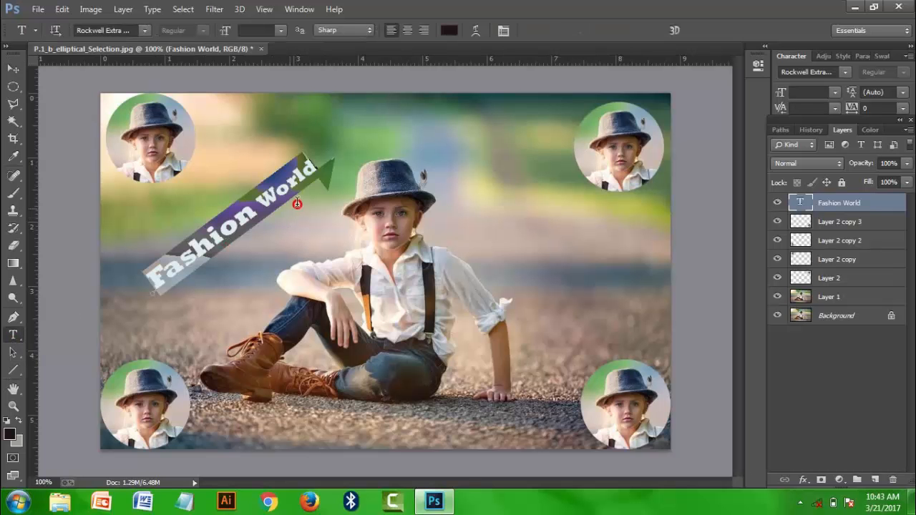
{"action": "left_click", "coordinate": [448, 30]}
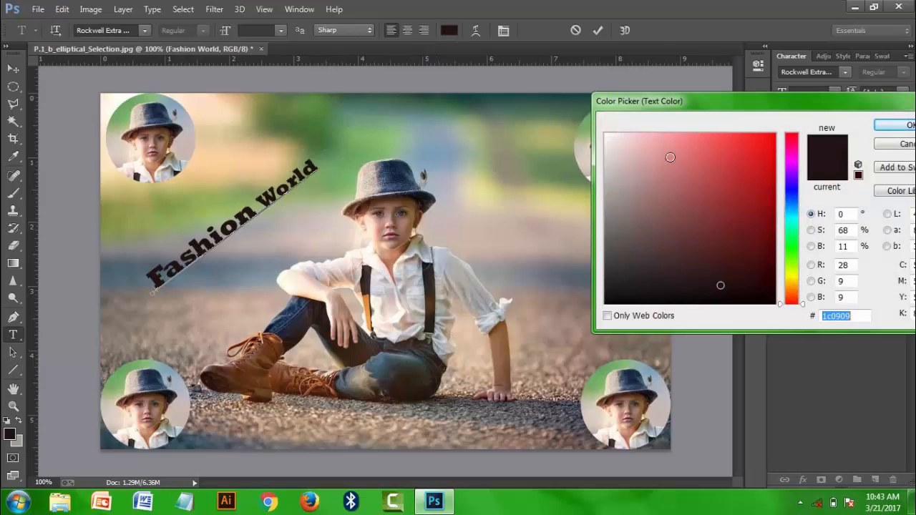
{"action": "left_click", "coordinate": [771, 137]}
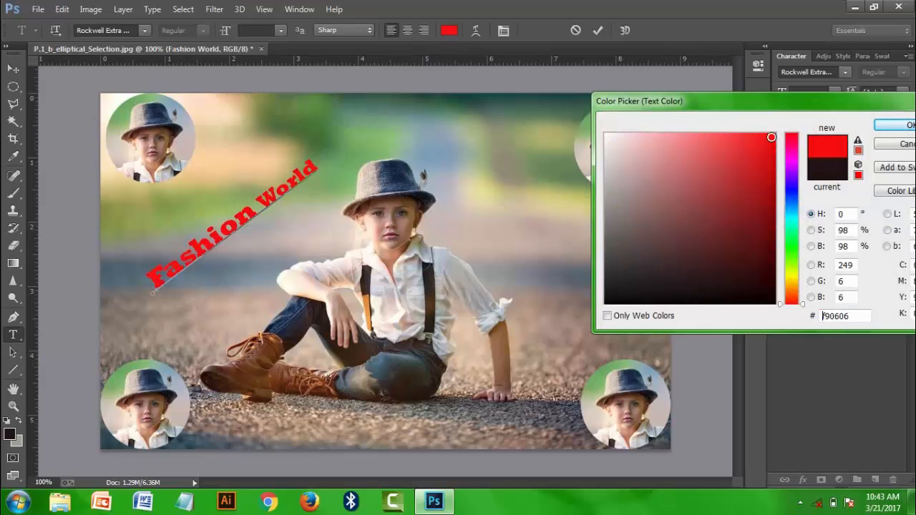
{"action": "left_click", "coordinate": [903, 125]}
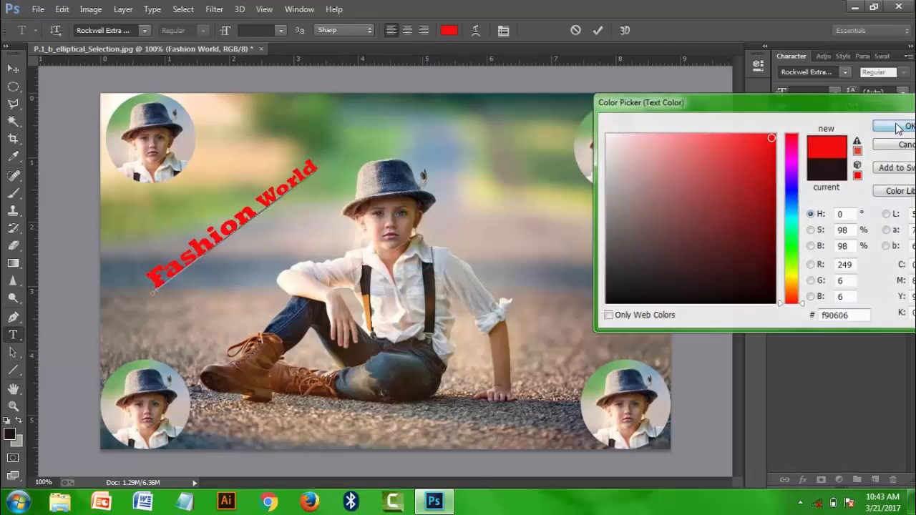
{"action": "left_click", "coordinate": [842, 205]}
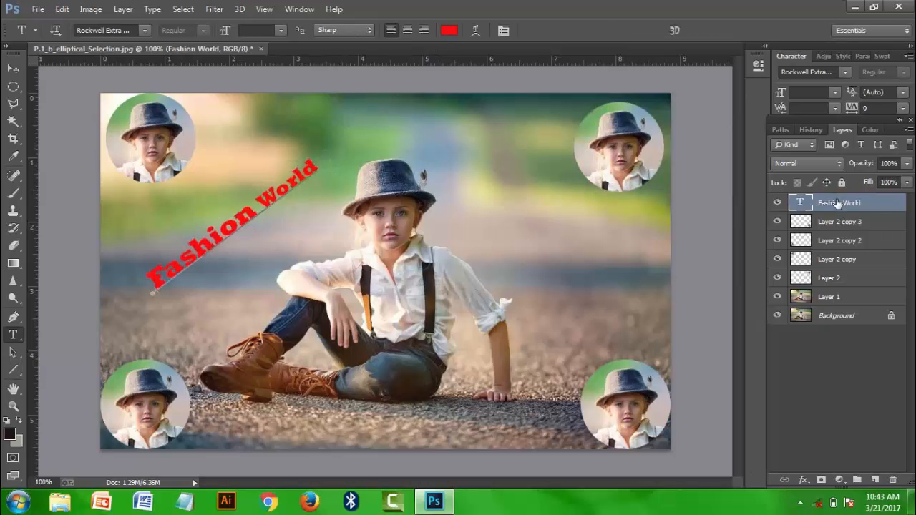
Step: Apply a Stroke layer style to the "Fashion World" text: 3 px, black, positioned outside
{"action": "right_click", "coordinate": [839, 205]}
{"action": "left_click", "coordinate": [599, 89]}
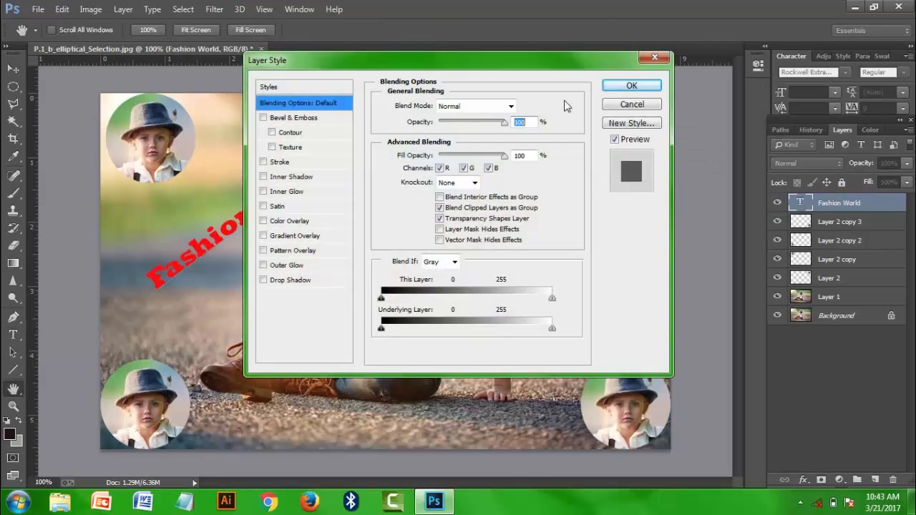
{"action": "left_click_drag", "start_coordinate": [539, 68], "coordinate": [753, 76]}
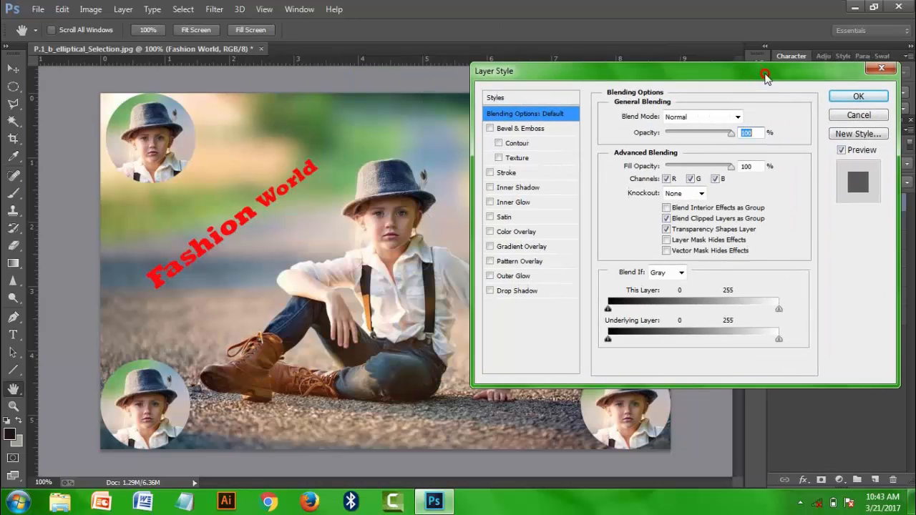
{"action": "left_click", "coordinate": [506, 174]}
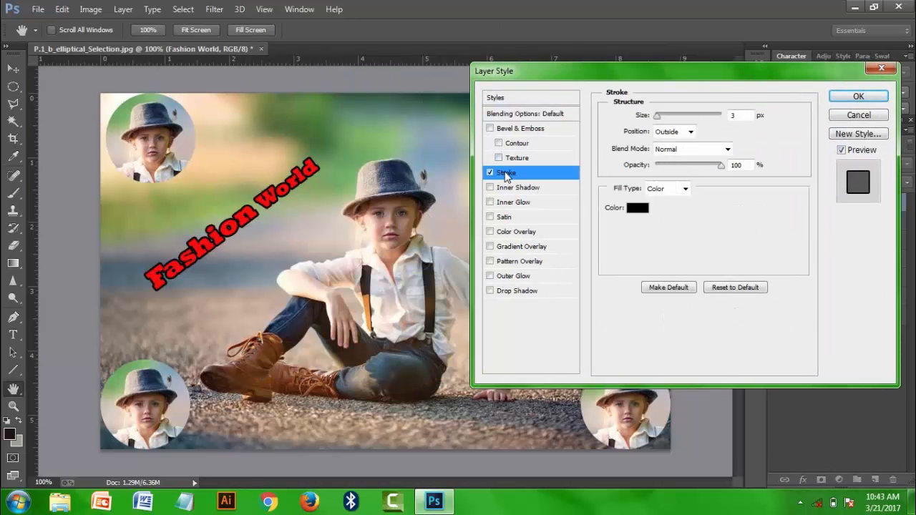
{"action": "left_click", "coordinate": [856, 97]}
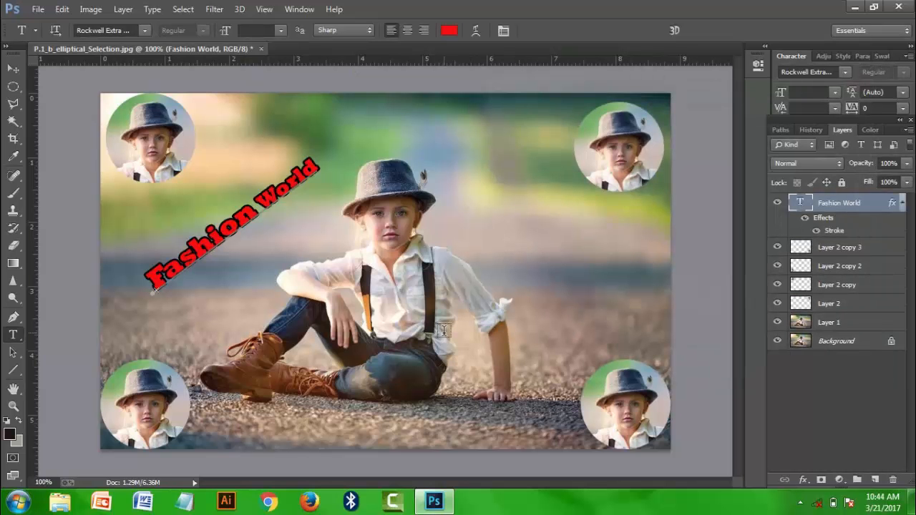